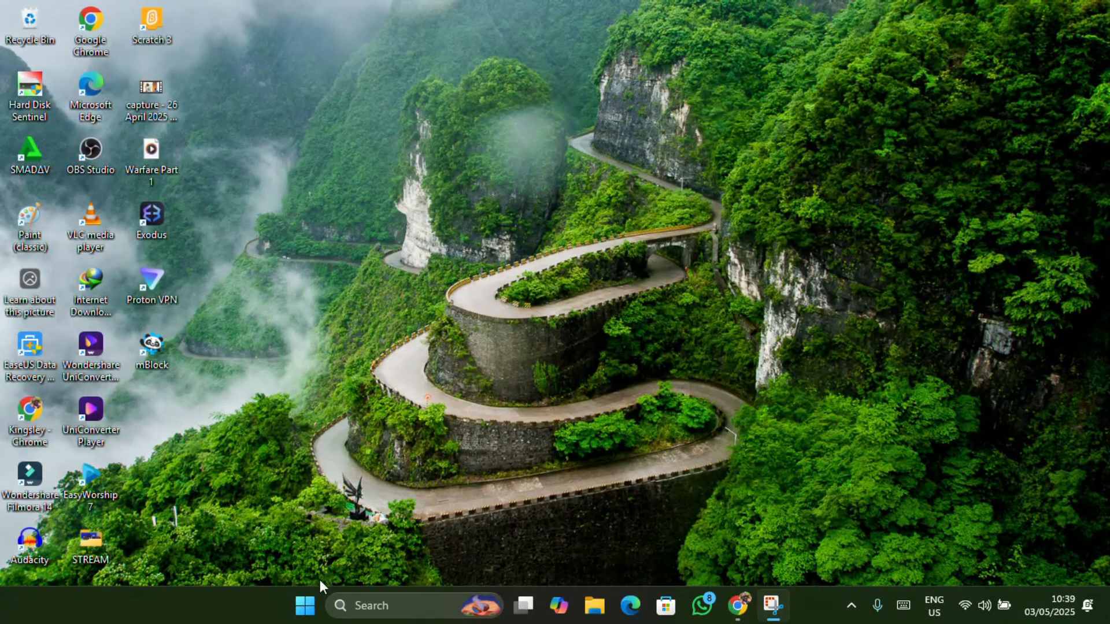
Step: Open the Other users page in the Accounts section of Windows Settings
left_click(305, 605)
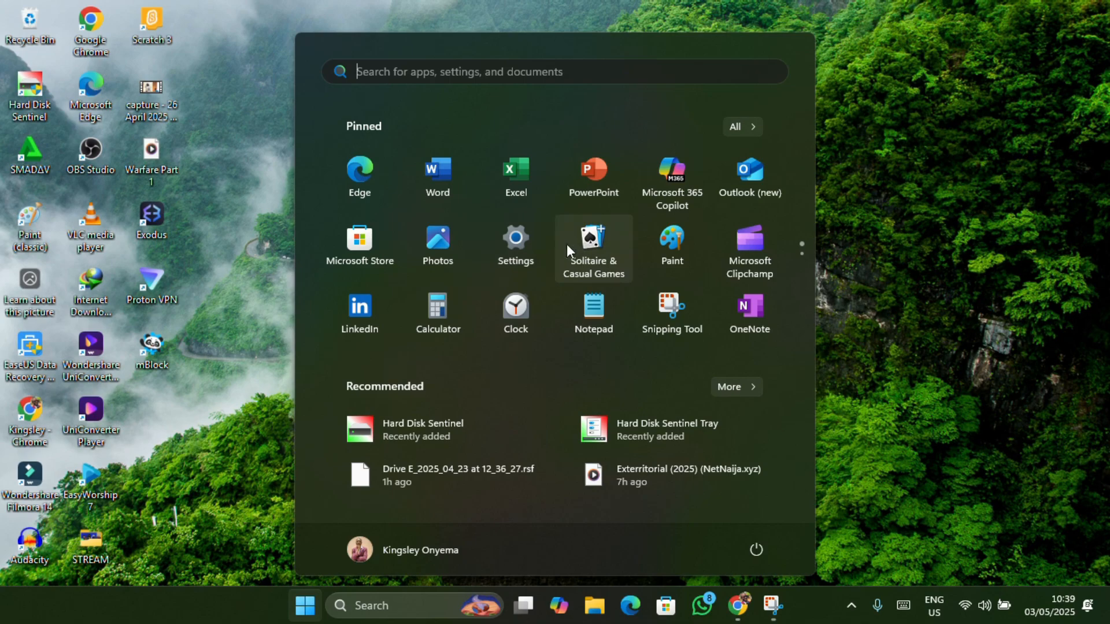
left_click(523, 241)
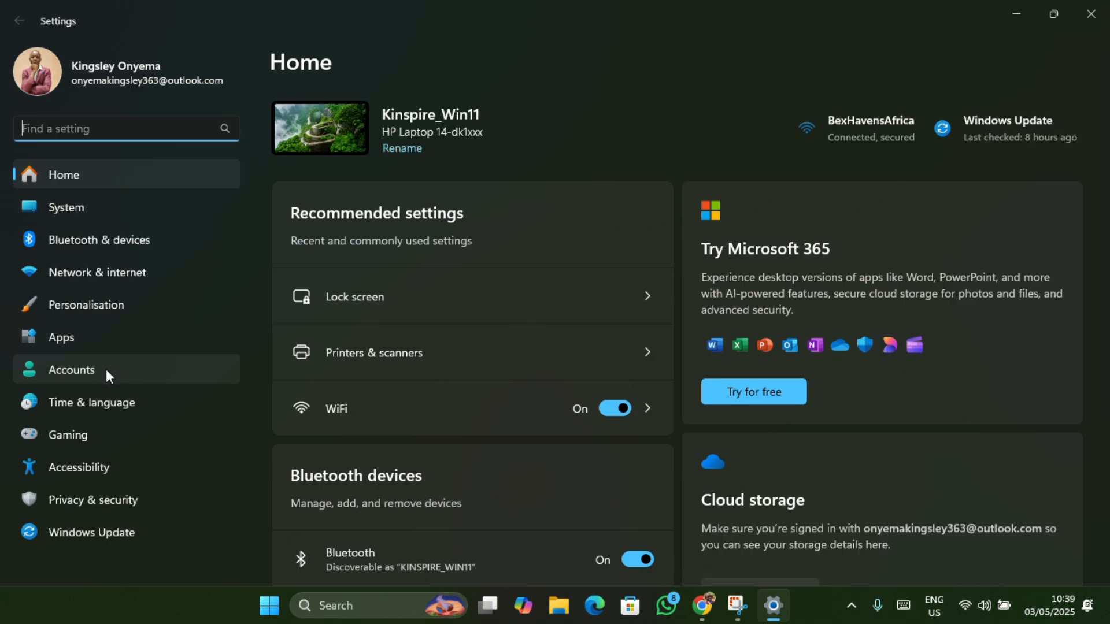
left_click(106, 369)
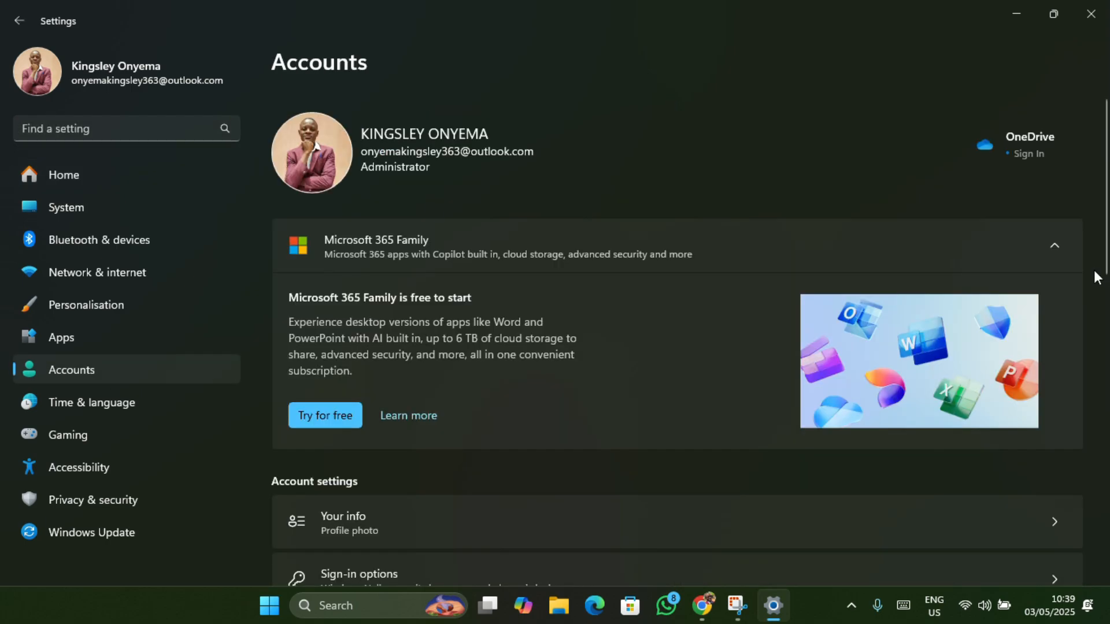
scroll(584, 214, "down", 5)
scroll(381, 289, "down", 4)
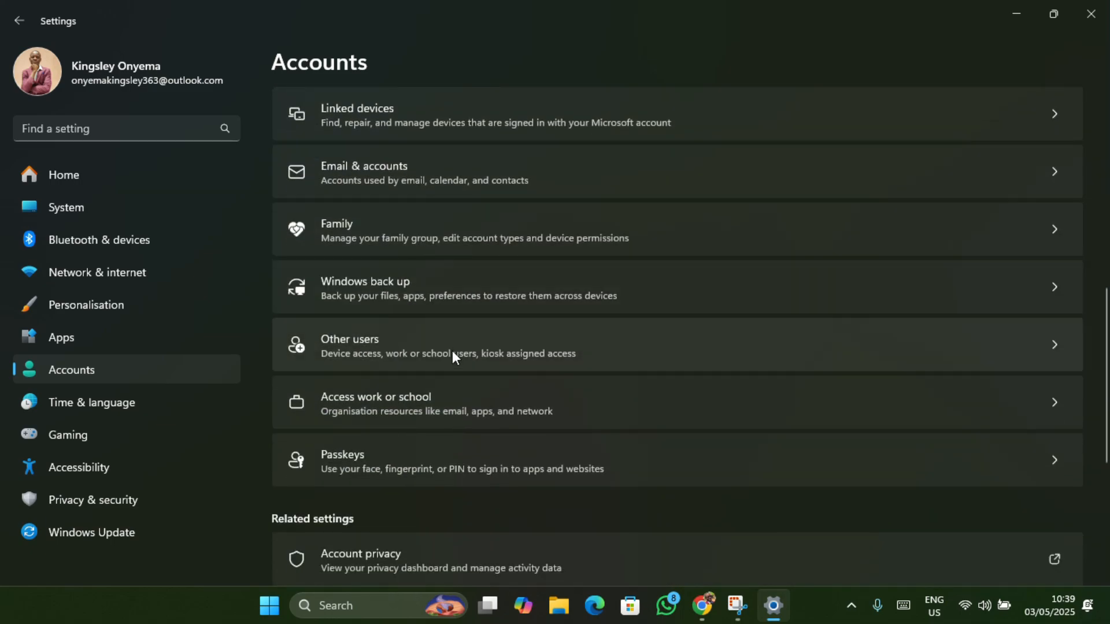
left_click(394, 341)
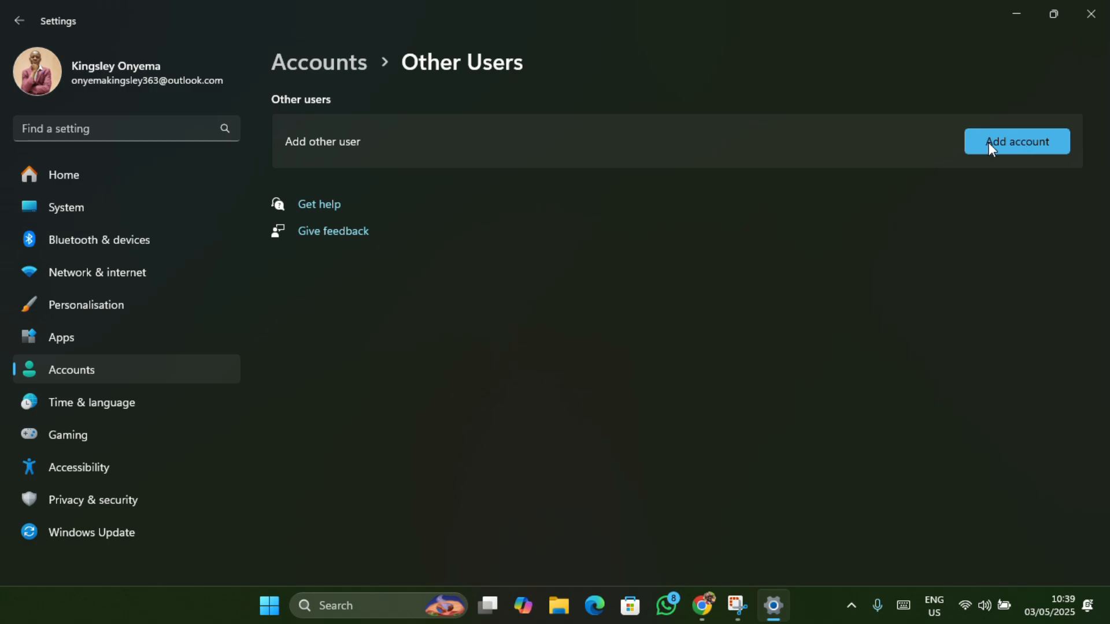
Step: Start adding another user without sign-in information, as a user without a Microsoft account
left_click(1009, 142)
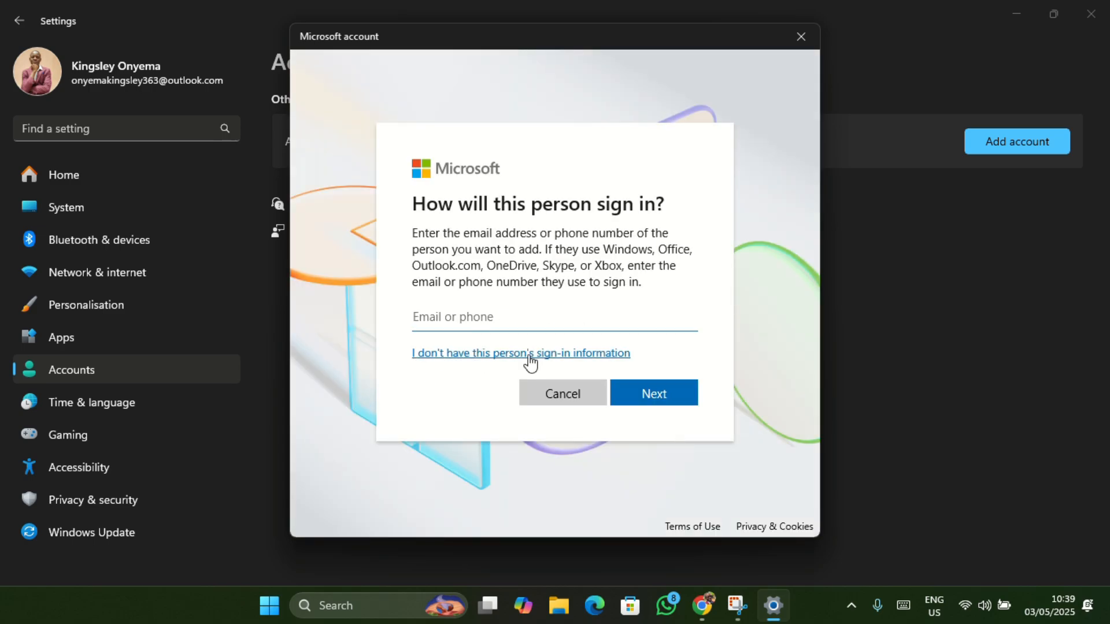
left_click(598, 361)
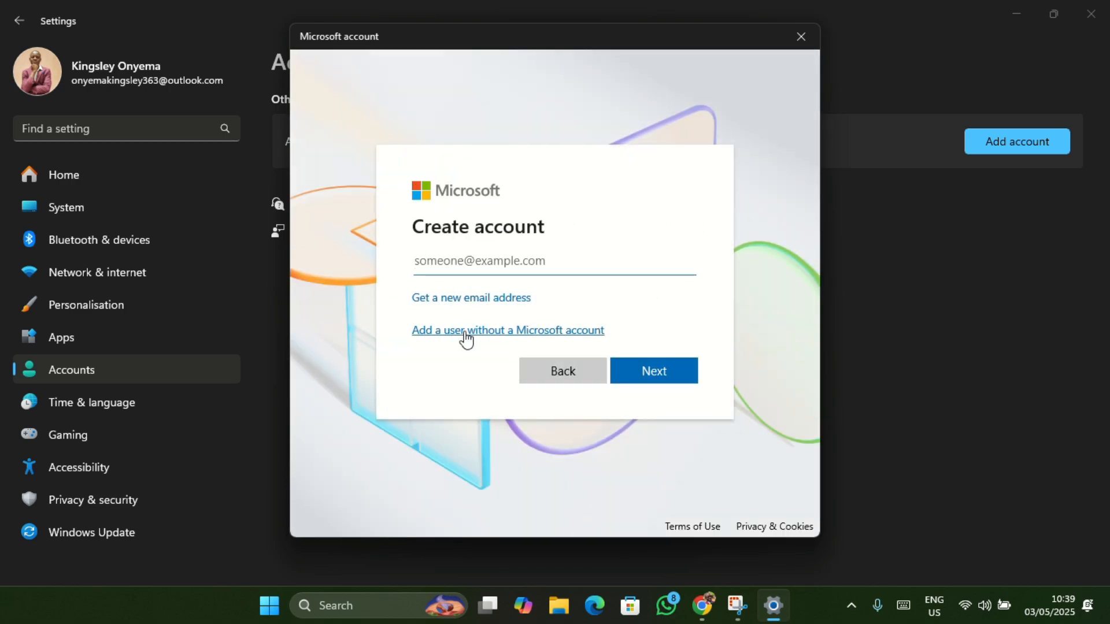
left_click(466, 334)
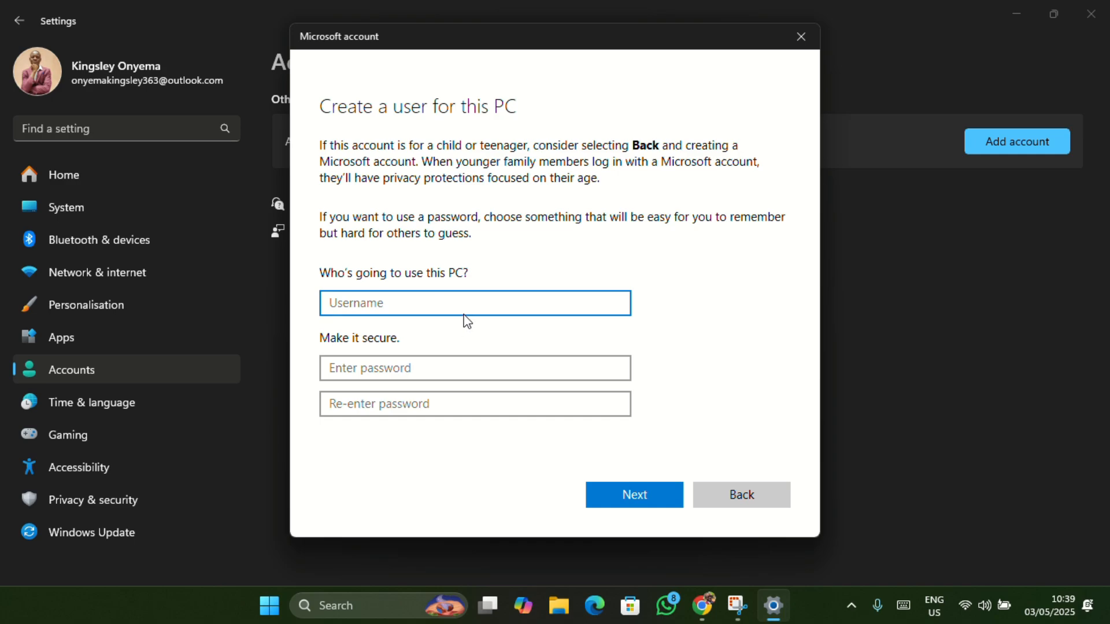
Step: Name the new local user Kinspire_Guest and enter the account password in both password fields
type("Kinspire_Guest")
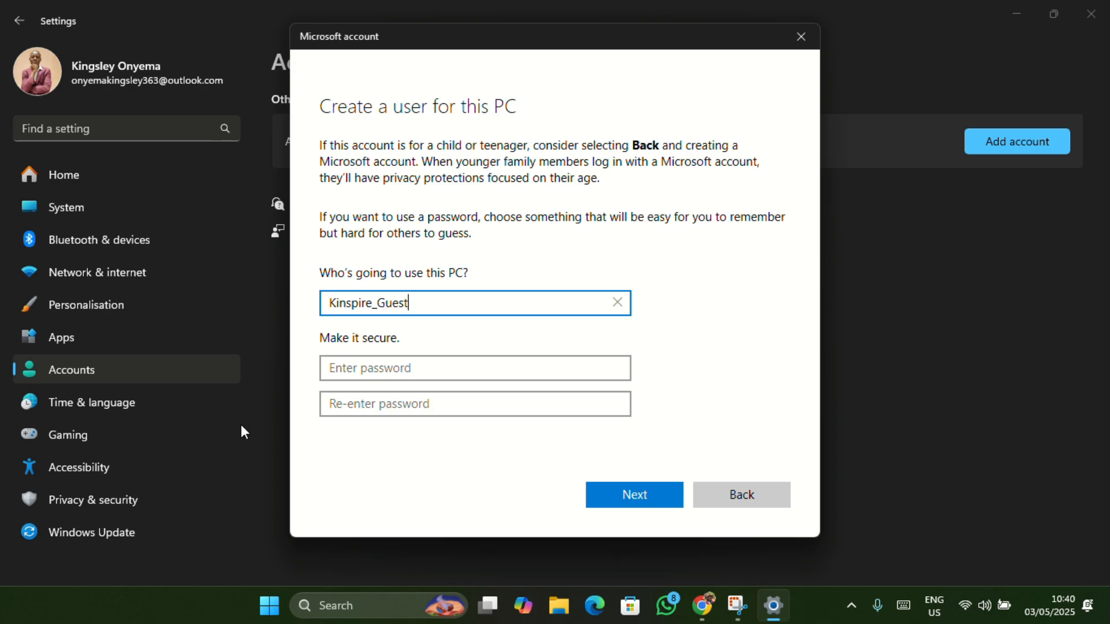
left_click(412, 368)
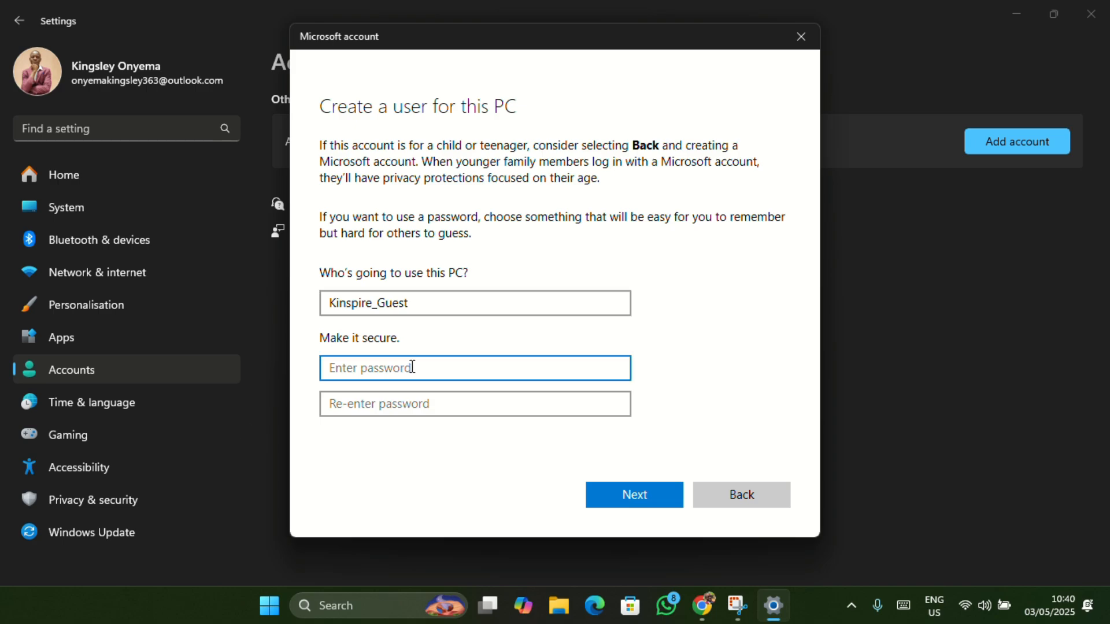
type("********")
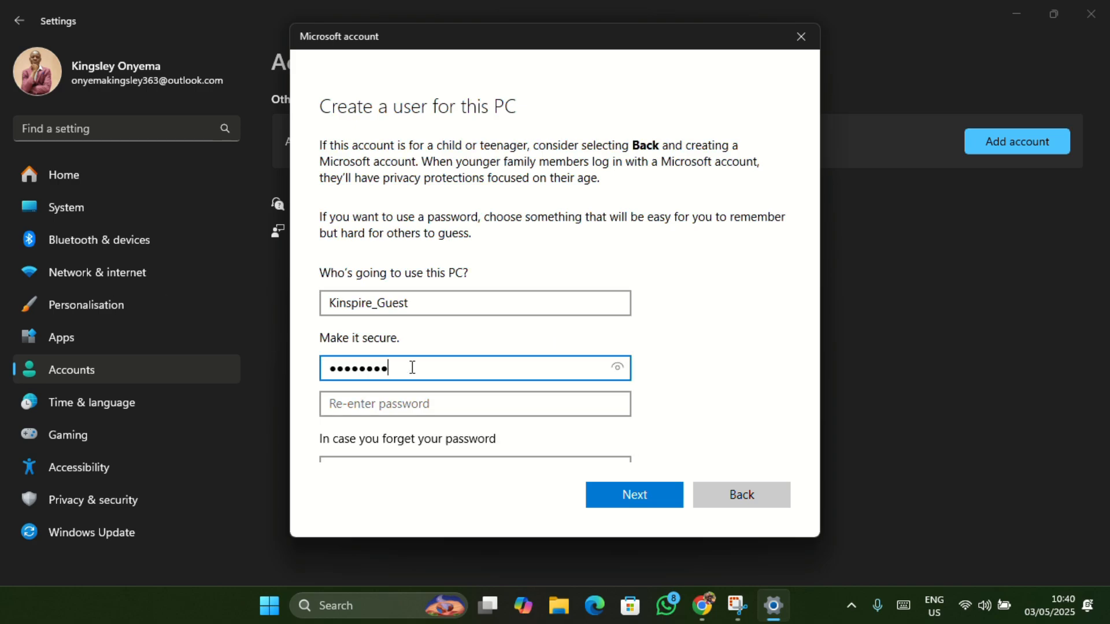
left_click(409, 405)
type("********")
Step: Choose "What was your first pet's name?" as the first security question and answer it with 1
scroll(409, 407, "down", 2)
left_click(433, 352)
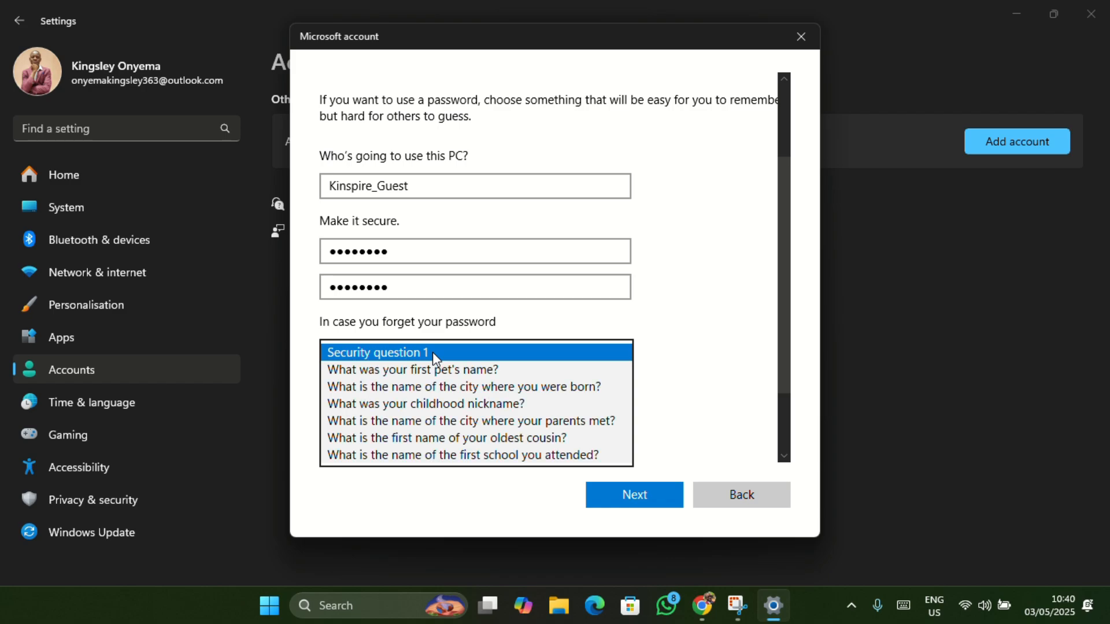
left_click(430, 370)
left_click(385, 387)
type("1")
Step: Choose "What was your childhood nickname?" as the second security question and answer it with 1
scroll(384, 387, "down", 2)
left_click(383, 334)
left_click(382, 384)
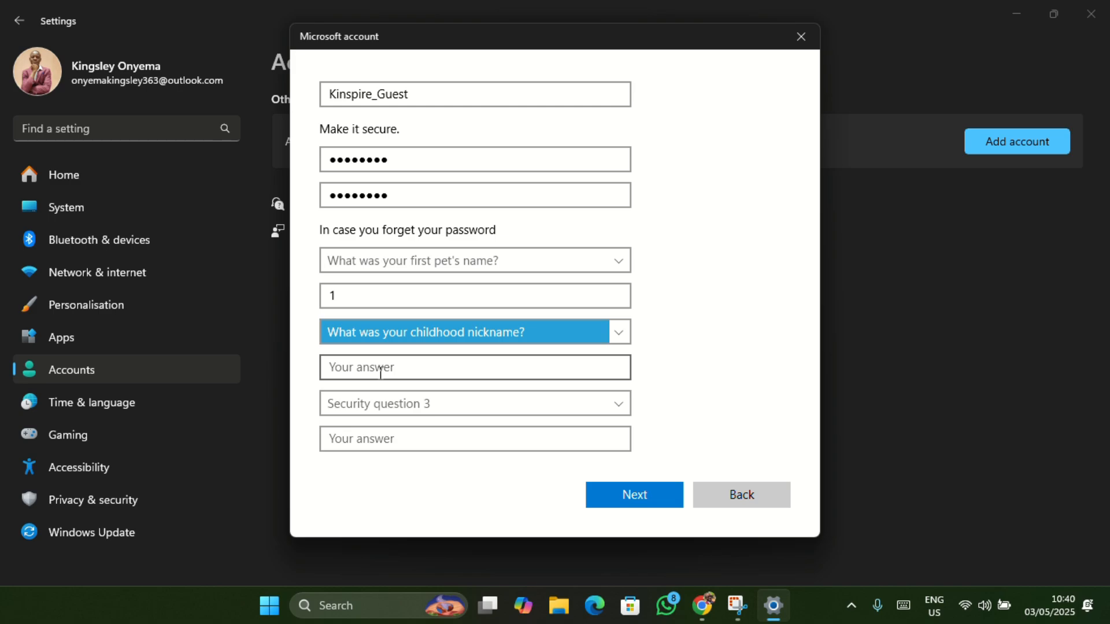
left_click(380, 373)
type("1")
Step: Choose "What is the name of the city where you were born?" as the third security question, answer 1, and create the user
left_click(380, 407)
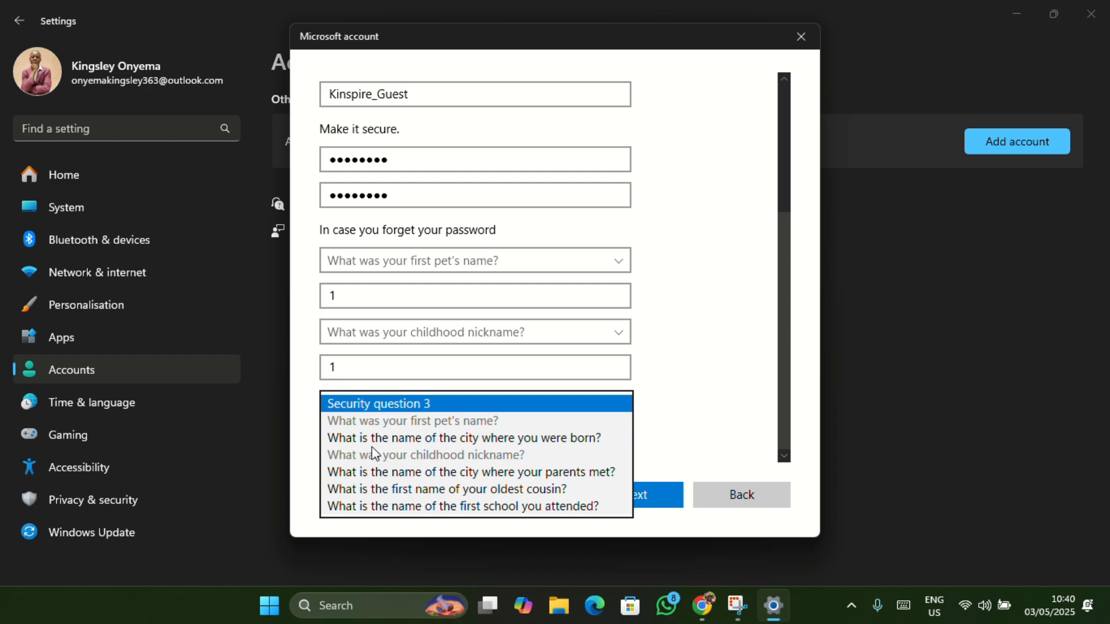
left_click(350, 437)
left_click(357, 443)
type("1")
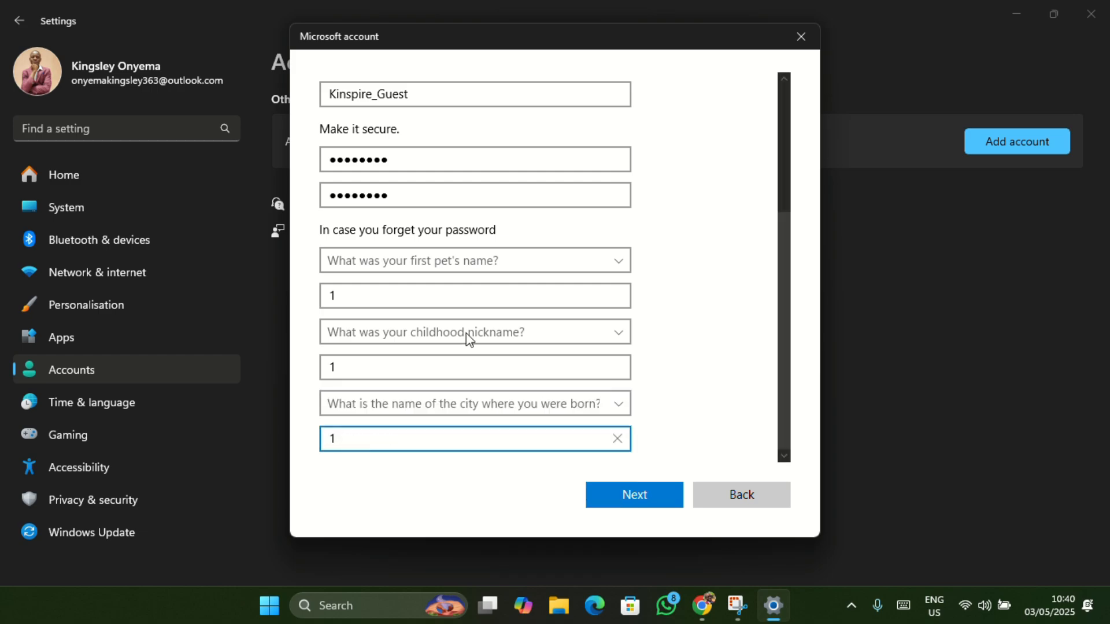
left_click(632, 501)
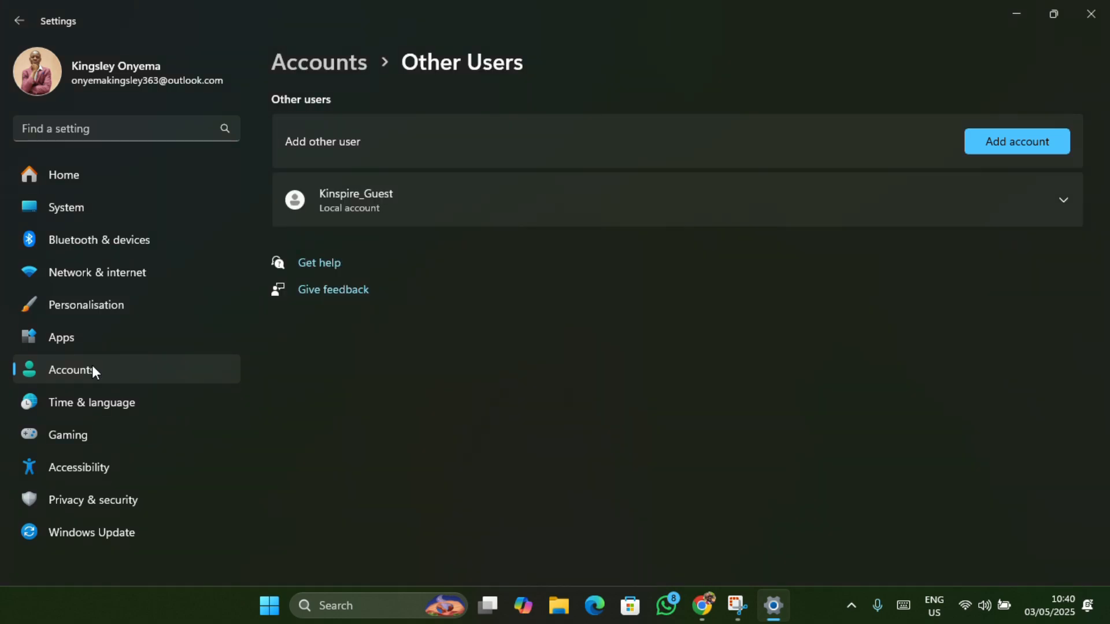
Step: Go back to the main Accounts page and reopen Other users to view the new account
left_click(92, 368)
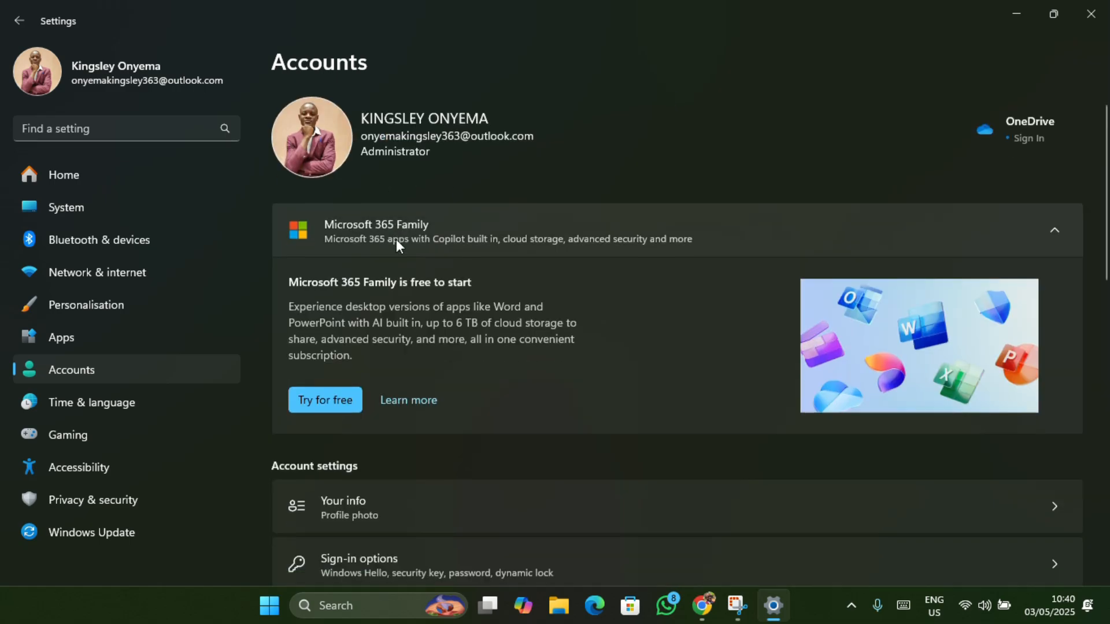
scroll(386, 314, "down", 6)
scroll(372, 338, "down", 1)
left_click(341, 342)
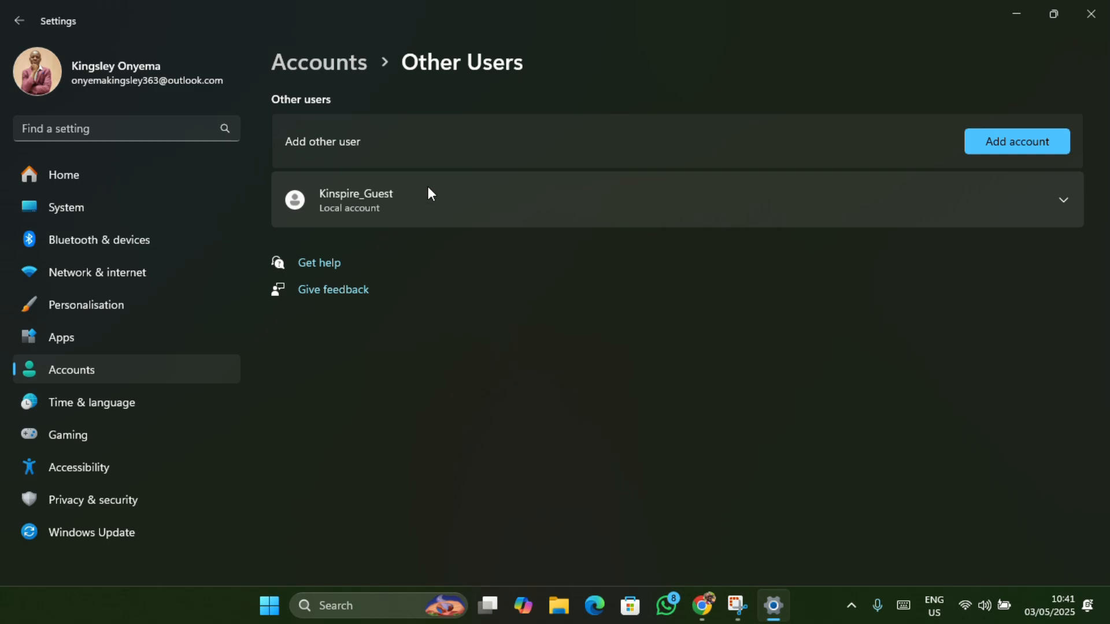
Step: Open the account type setting of Kinspire_Guest, try Administrator, and apply Standard User
left_click(1061, 200)
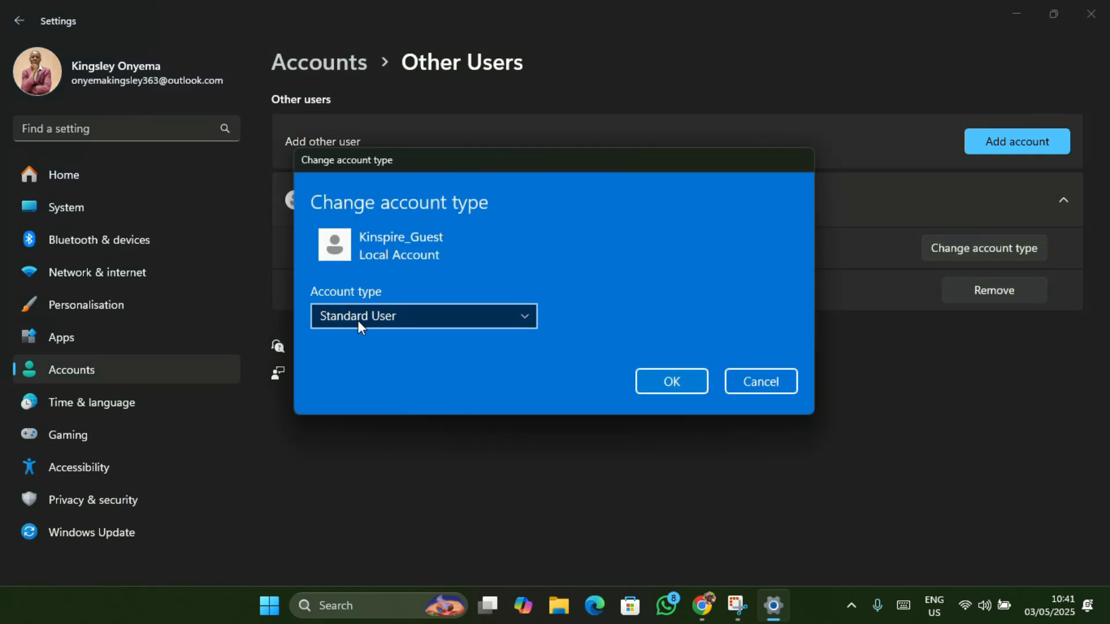
left_click(384, 322)
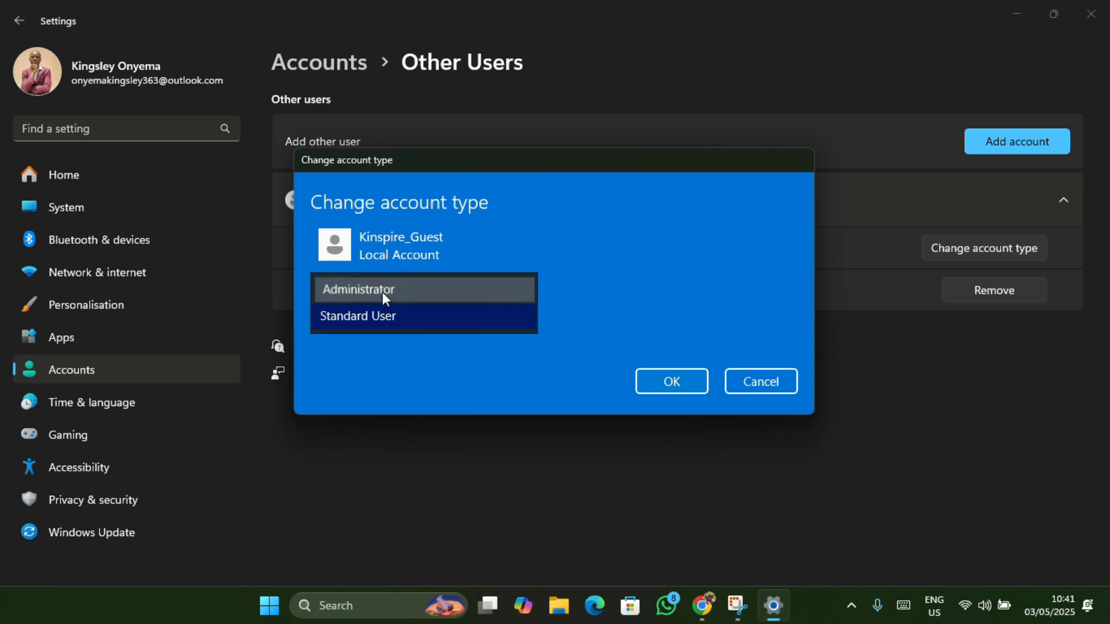
left_click(376, 342)
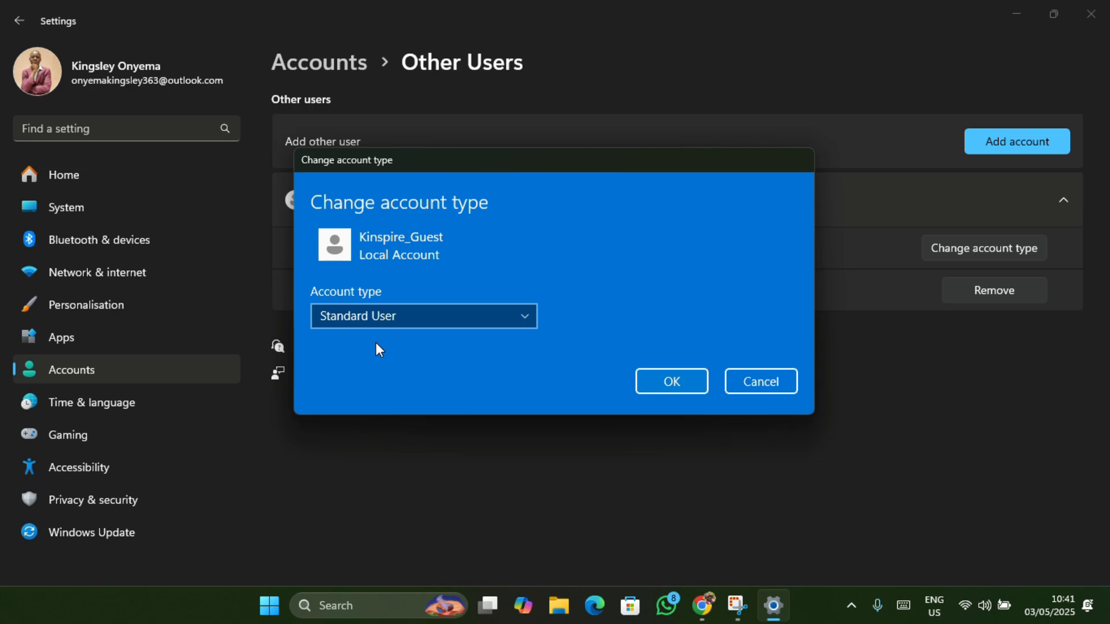
left_click(394, 320)
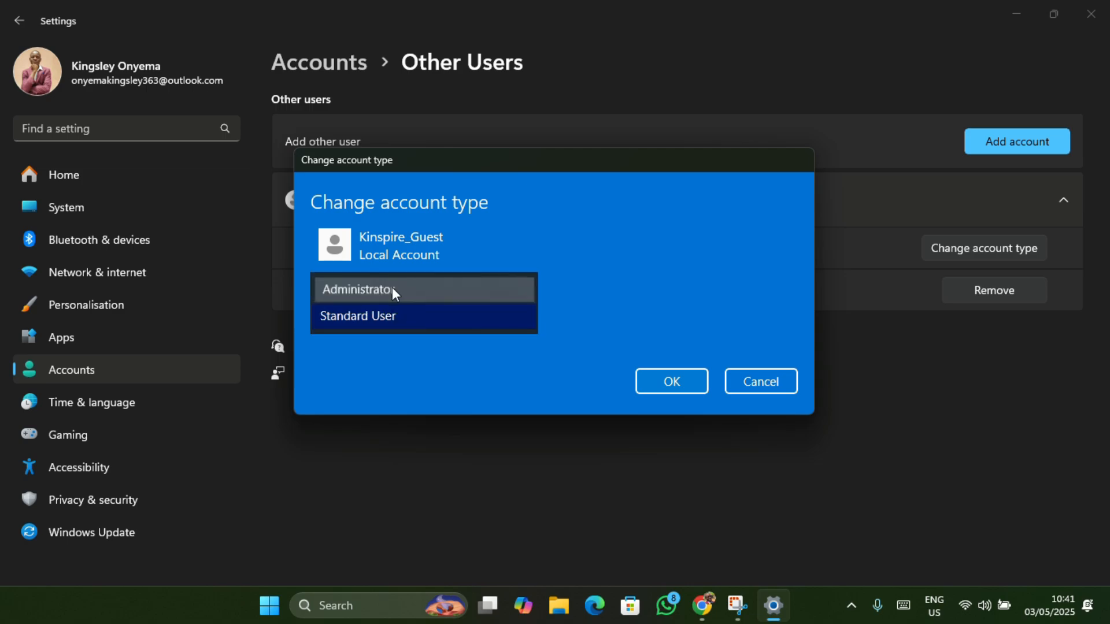
left_click(392, 288)
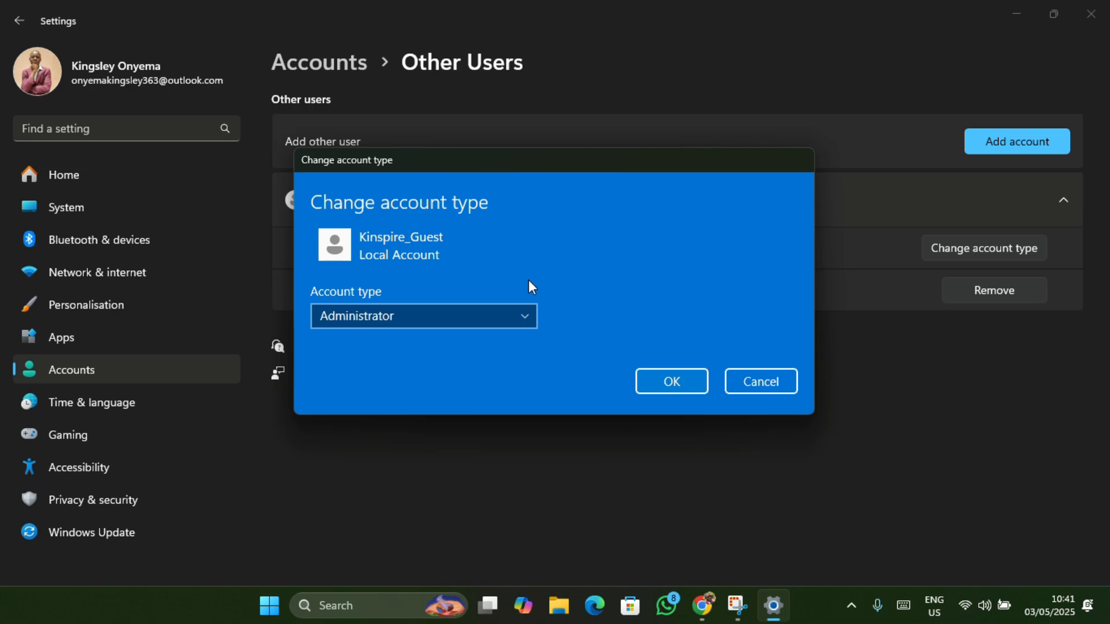
left_click(457, 322)
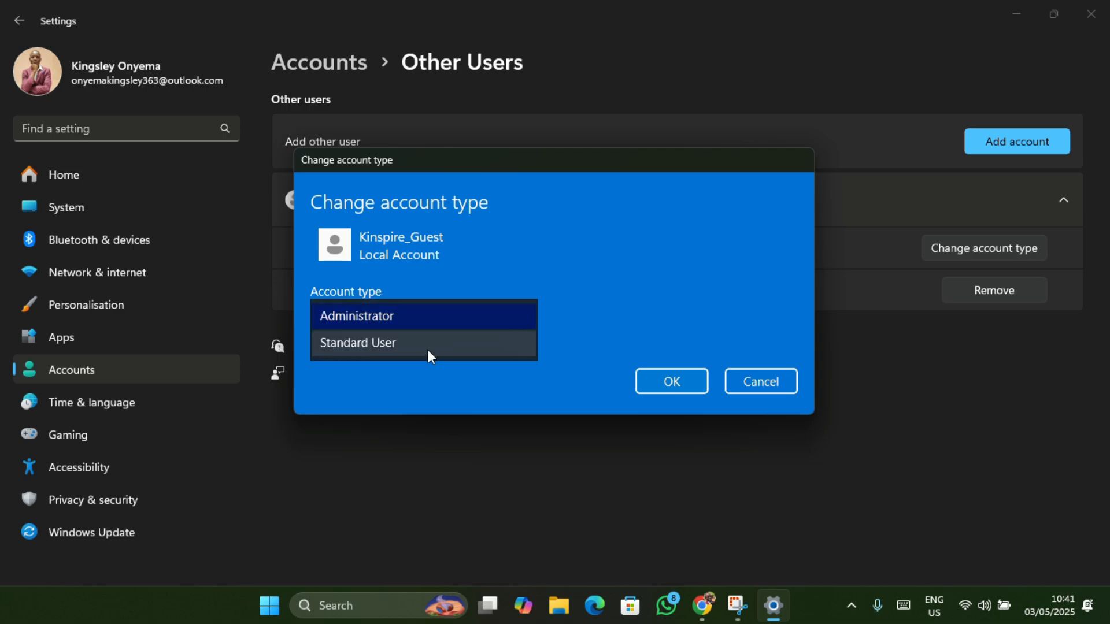
left_click(428, 347)
left_click(691, 383)
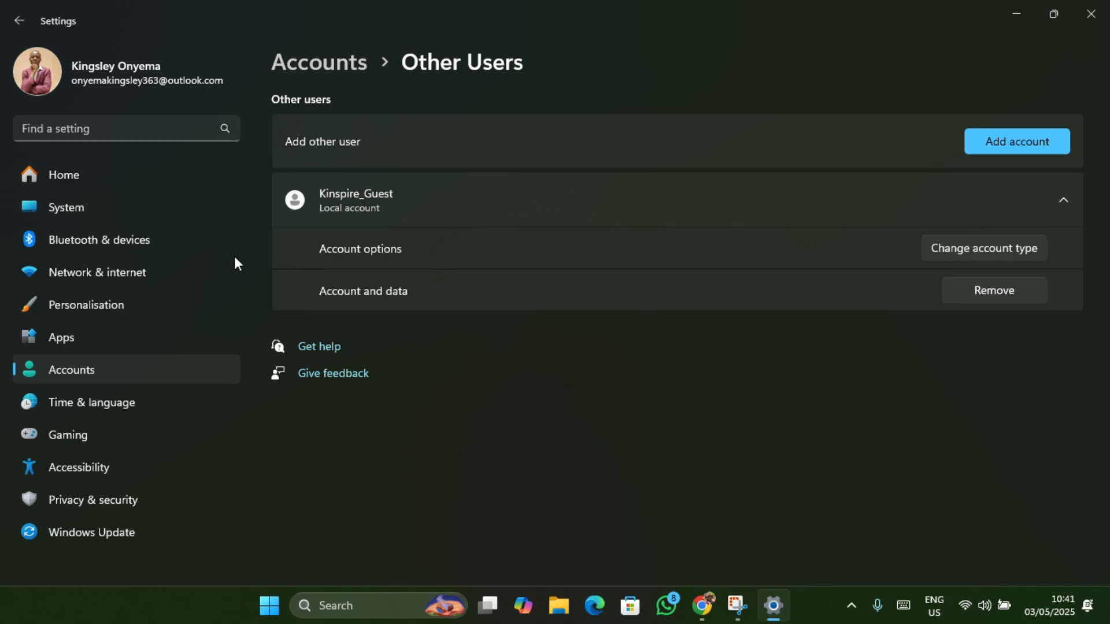
Step: Try to switch to the Kinspire_Guest account from the signed-in account's options in Start
left_click(270, 606)
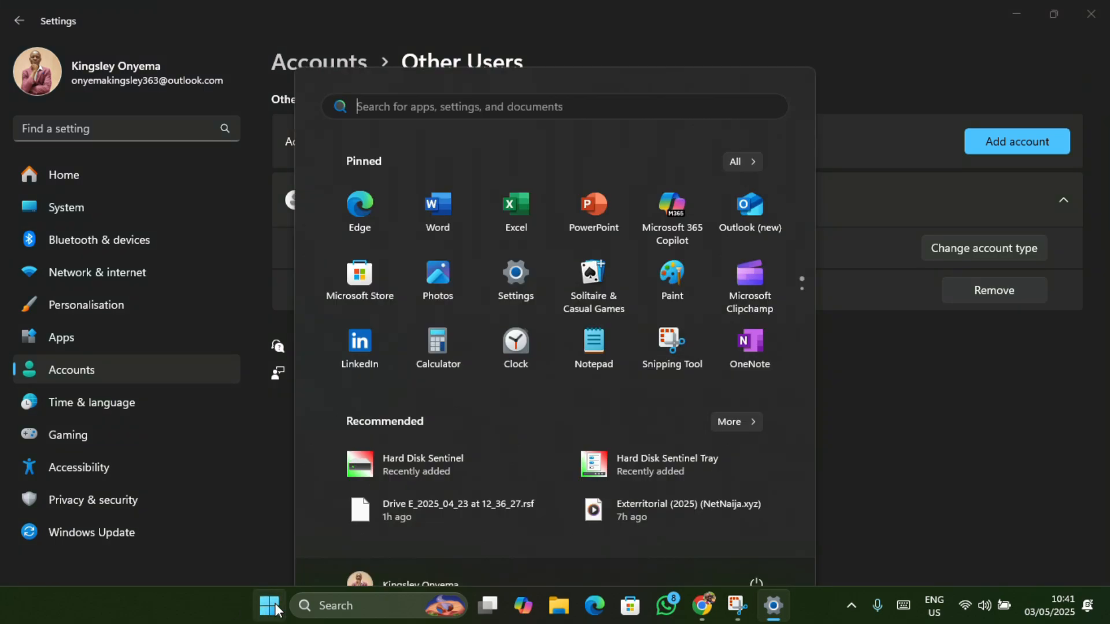
left_click(362, 550)
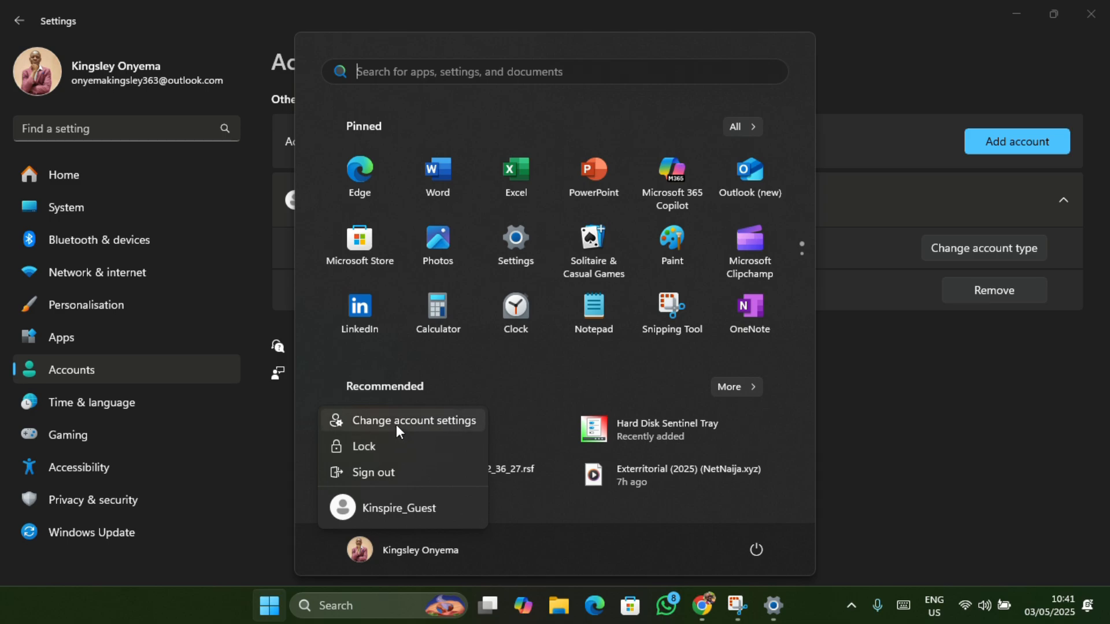
left_click(406, 504)
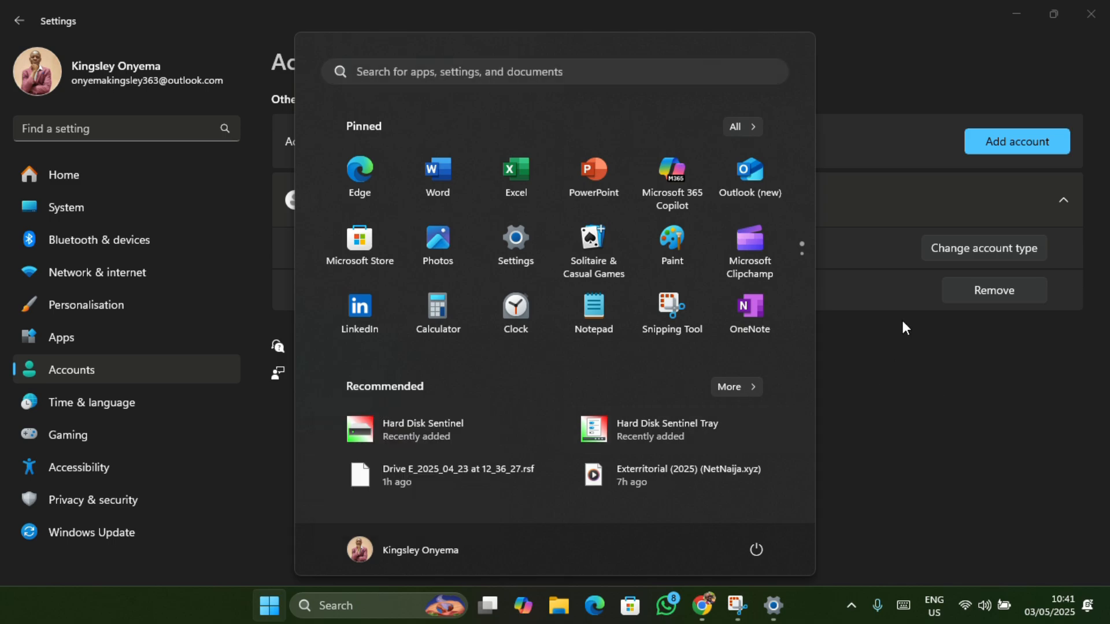
left_click(861, 70)
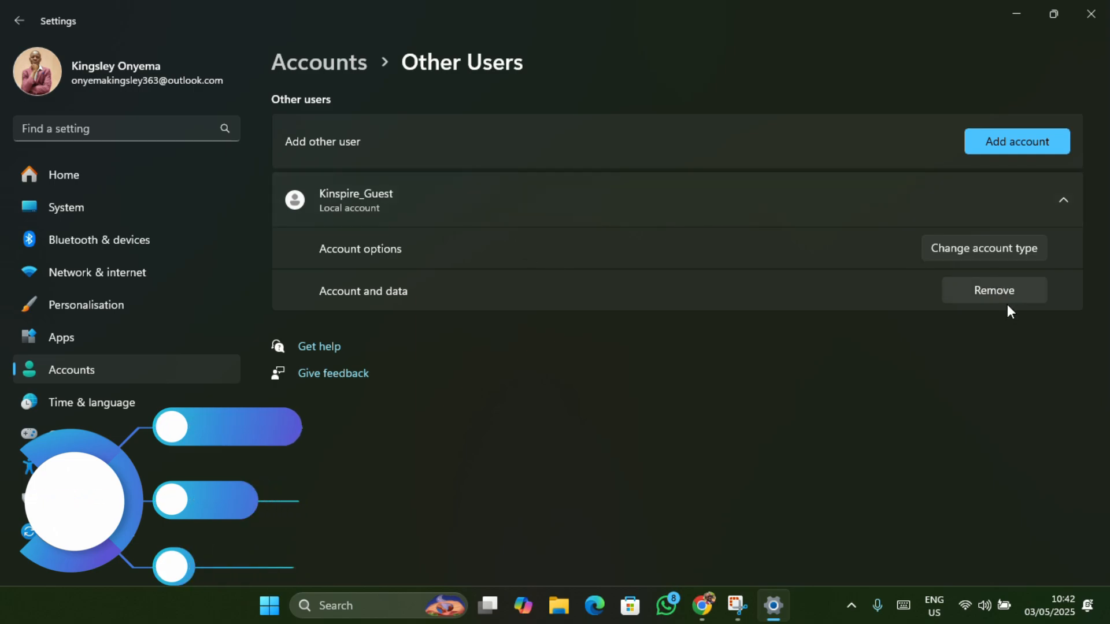
Step: Open the prompt for deleting the Kinspire_Guest account and its data, and cancel it
left_click(992, 292)
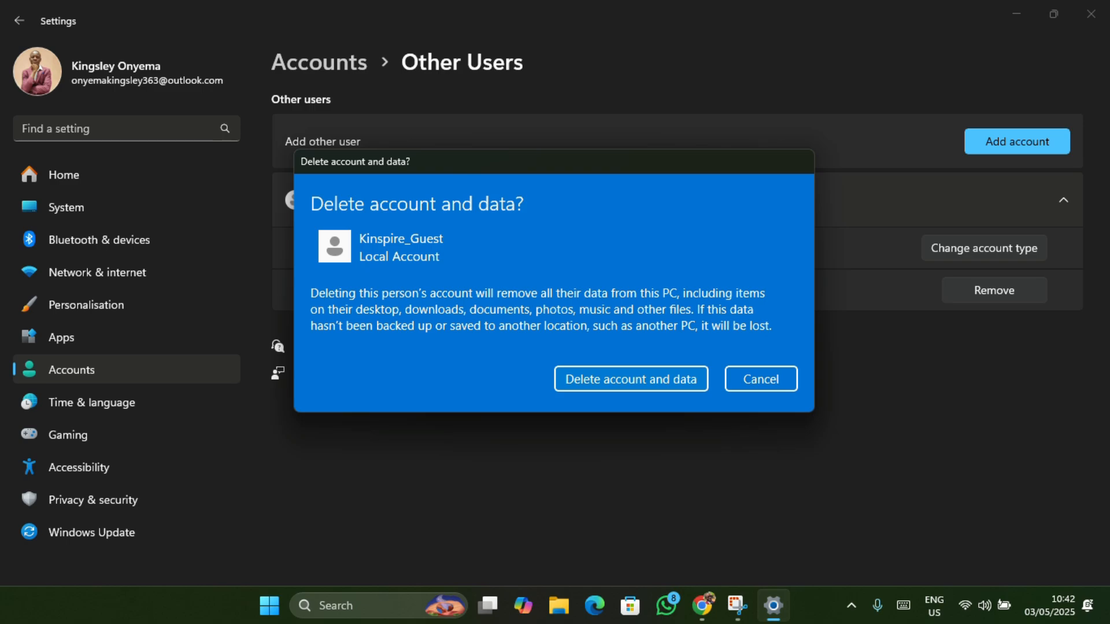
key("Escape")
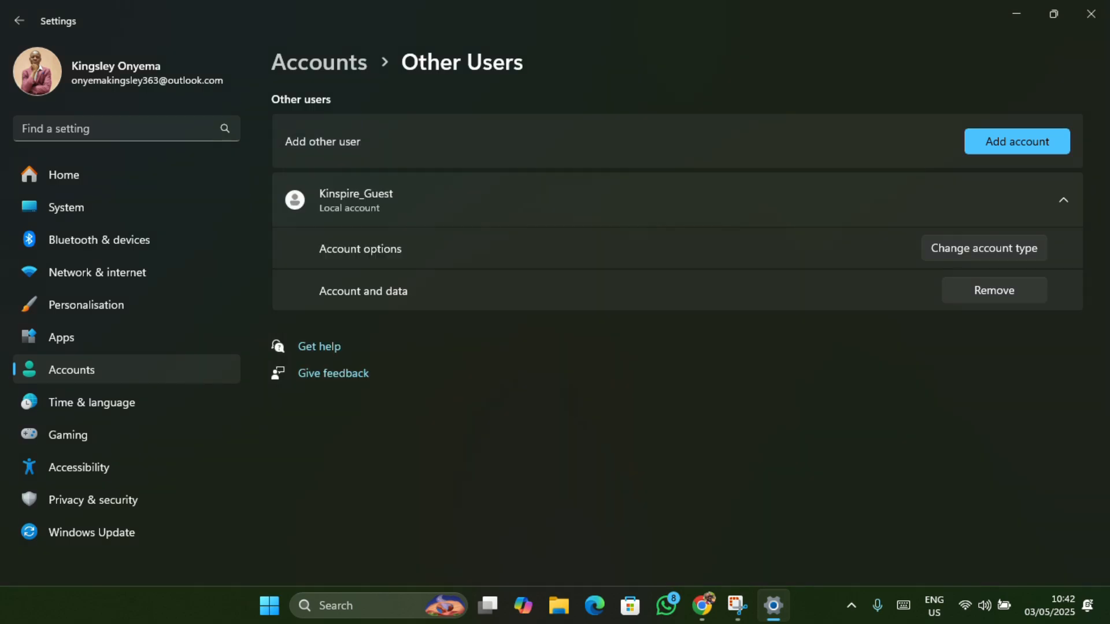